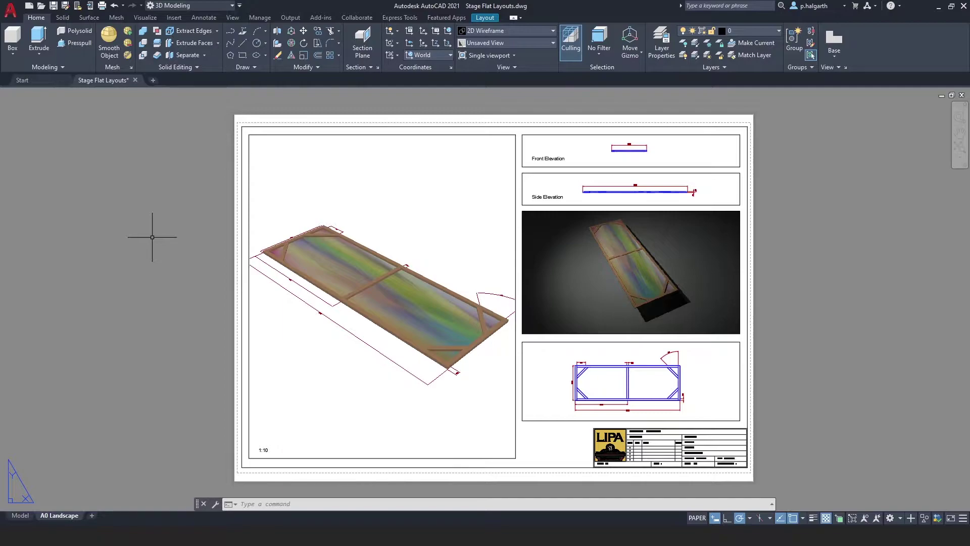
# Start a PDF export from the application menu's Export > PDF
pyautogui.click(12, 17)
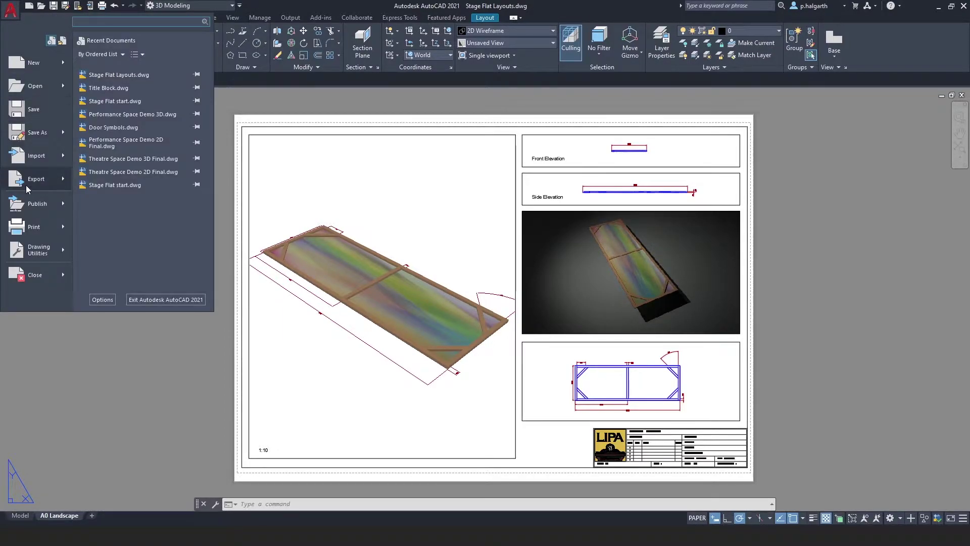
pyautogui.moveTo(25, 185)
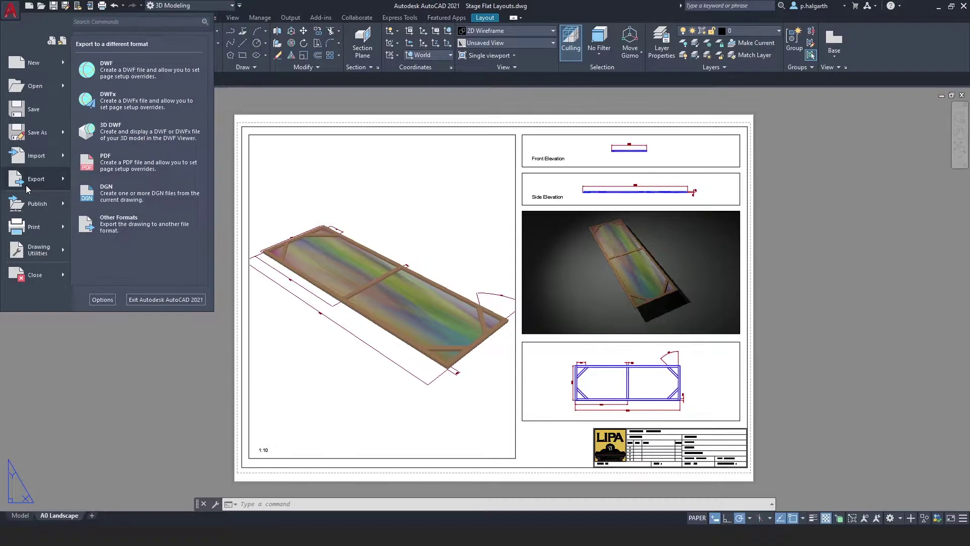
pyautogui.click(127, 172)
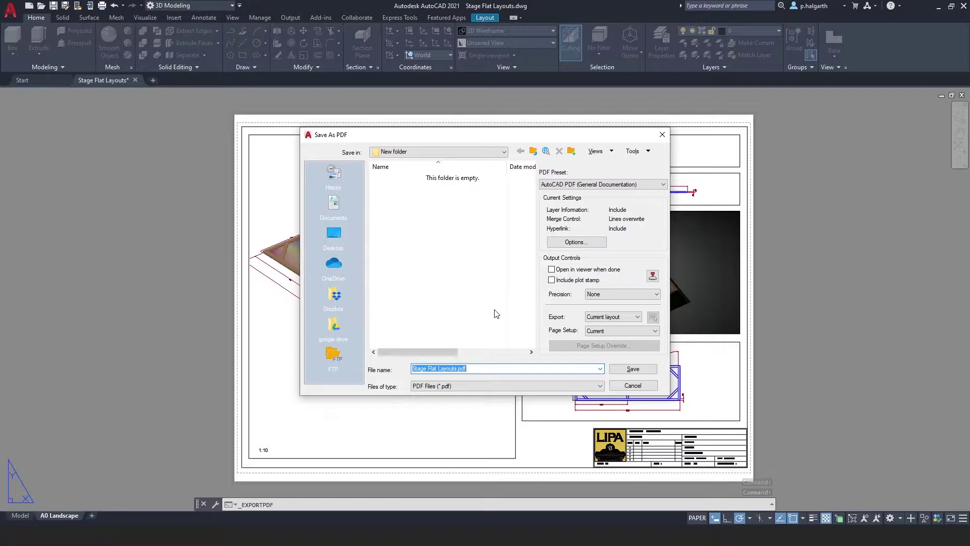
# Keep Export on Current layout and Page Setup on Current, and select the file name
pyautogui.click(620, 319)
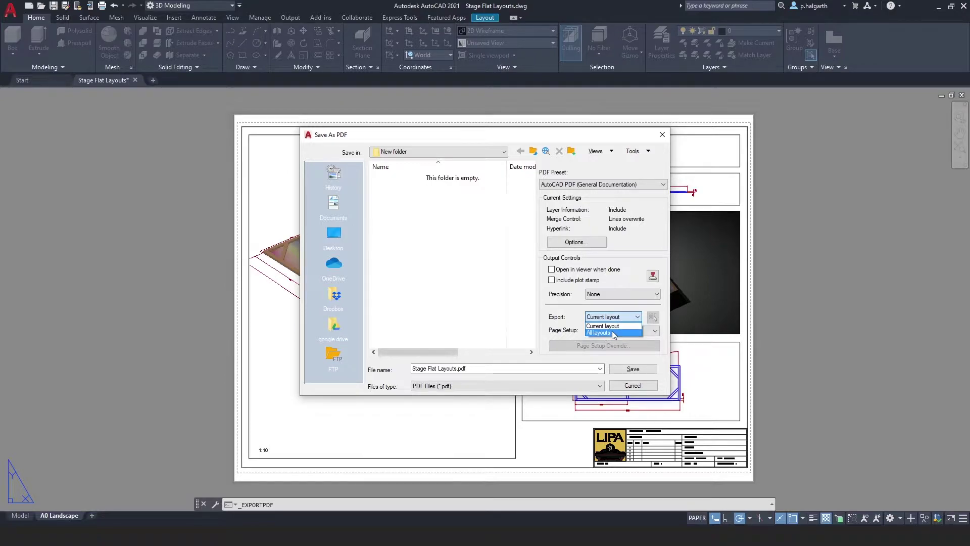
pyautogui.click(613, 326)
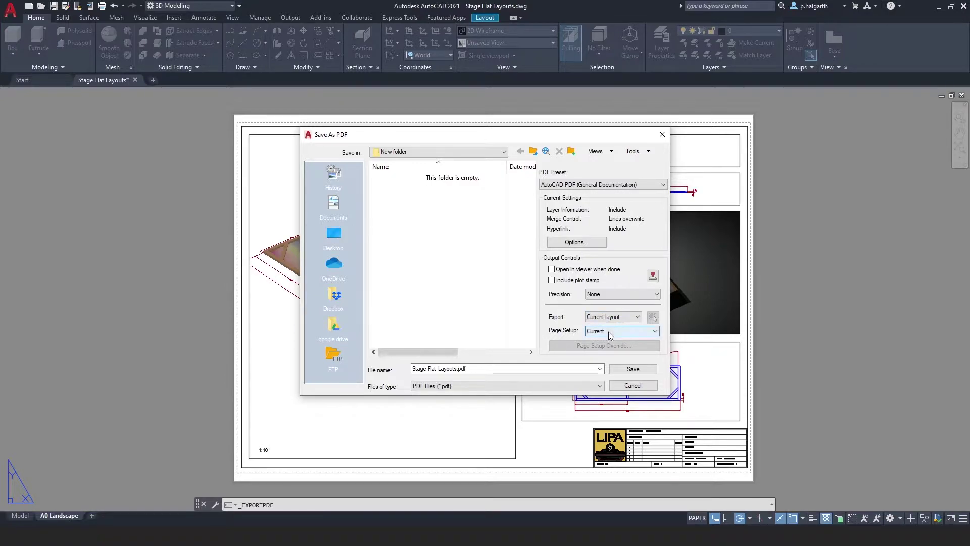
pyautogui.click(612, 331)
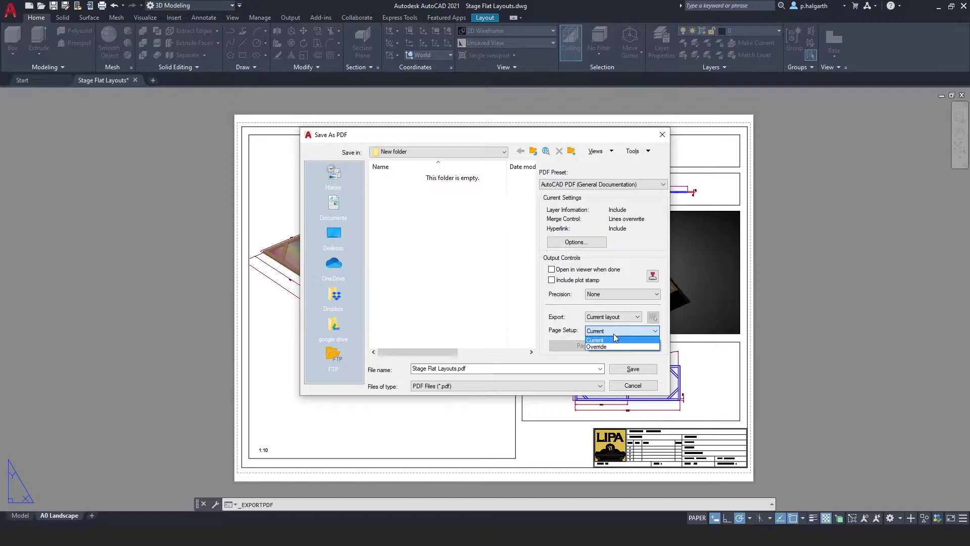
pyautogui.click(608, 347)
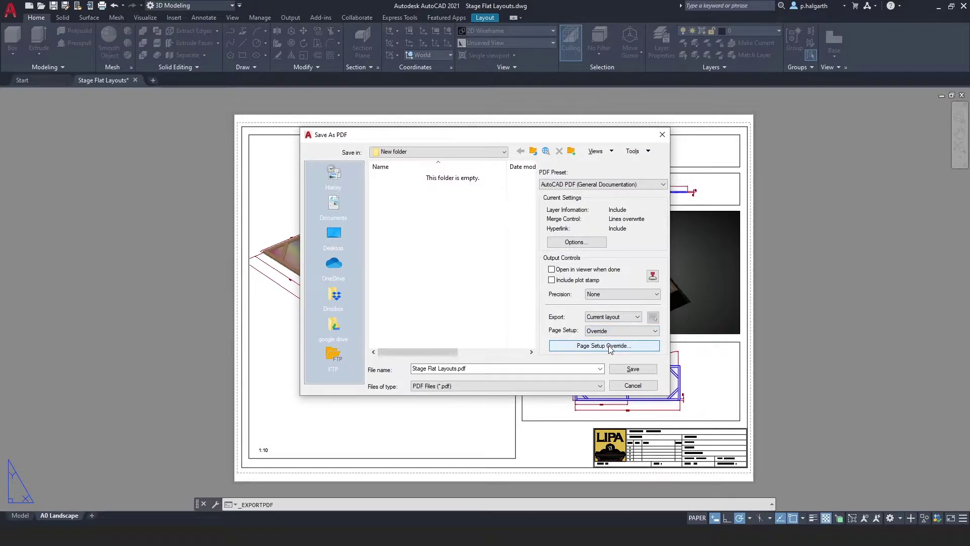
pyautogui.click(612, 331)
pyautogui.click(599, 338)
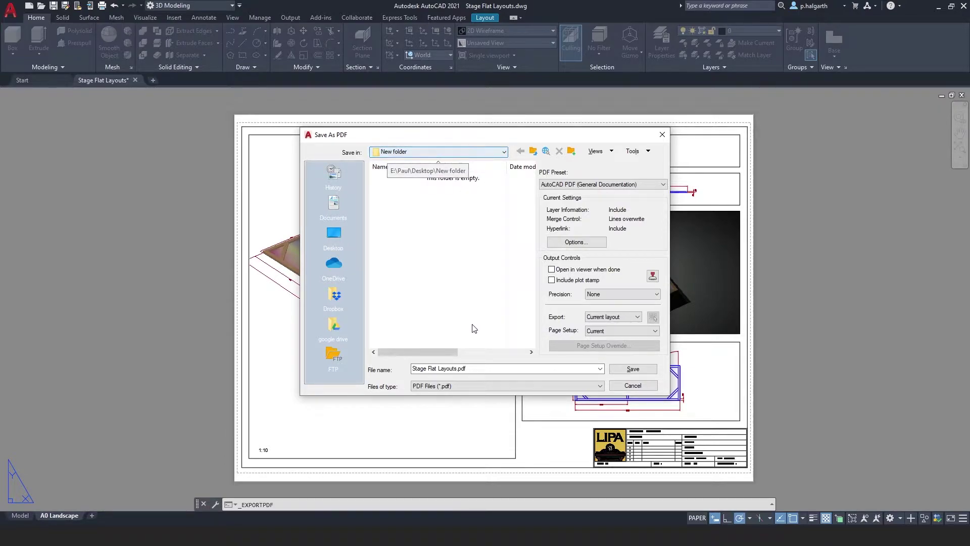
pyautogui.moveTo(416, 371); pyautogui.dragTo(476, 372)
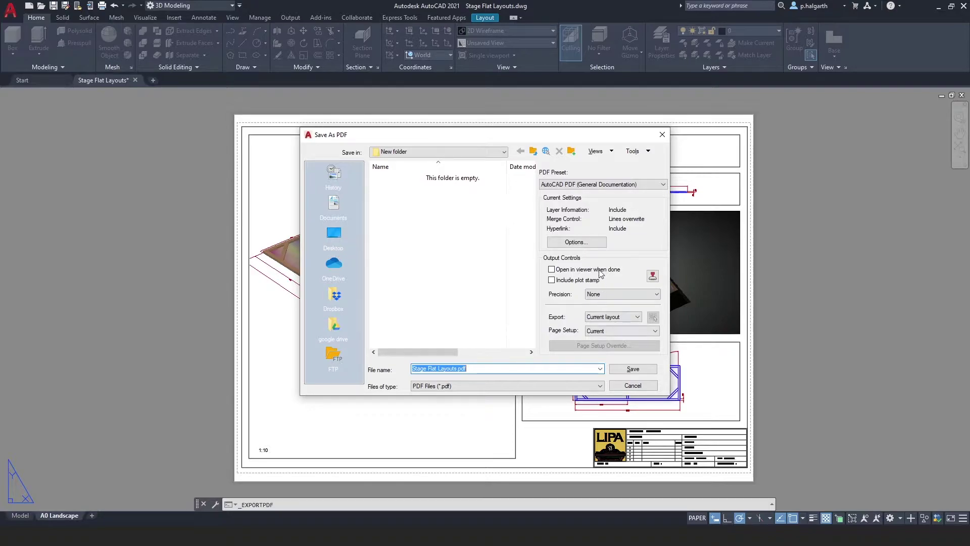
# Leave the PDF Options unchanged and save the layout as Stage Flat Layouts.pdf
pyautogui.click(590, 247)
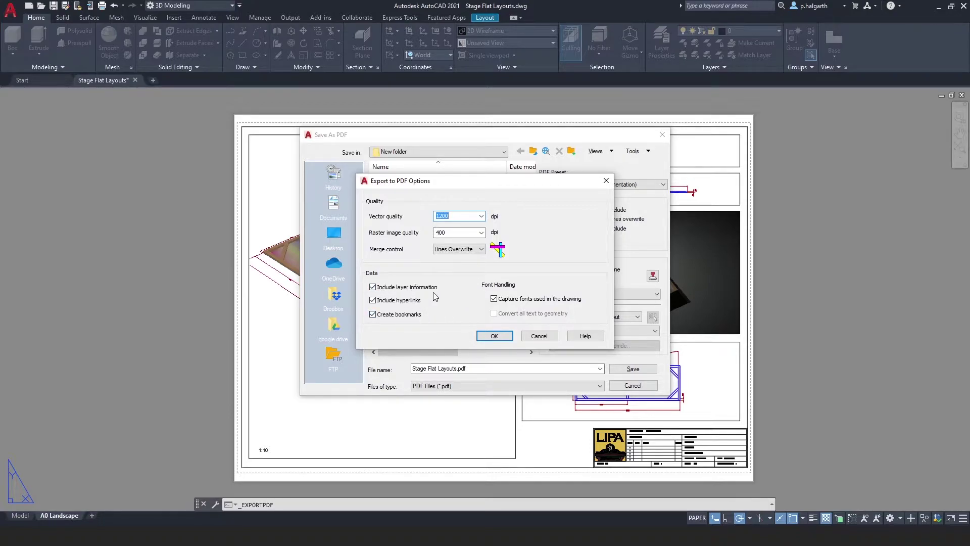
pyautogui.click(539, 336)
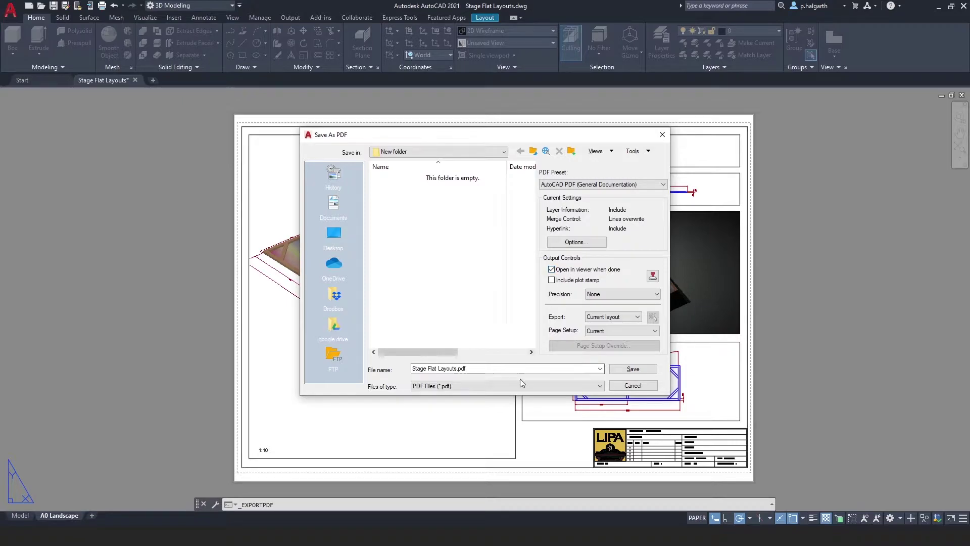
pyautogui.click(620, 370)
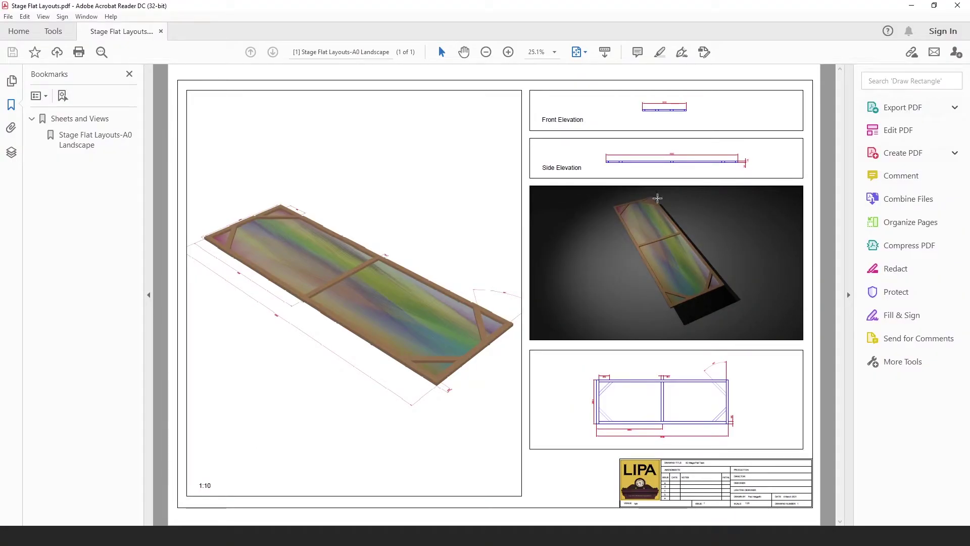
# Collapse the Tools pane and hide the 3D Stage Flat, Canvas, Elevation Dimensions and Title Block layers
pyautogui.click(847, 233)
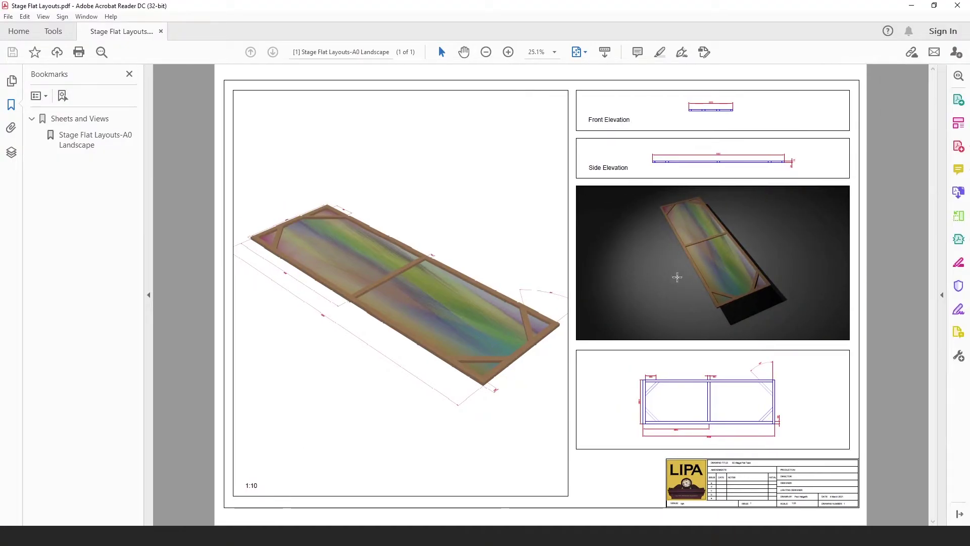
pyautogui.click(11, 153)
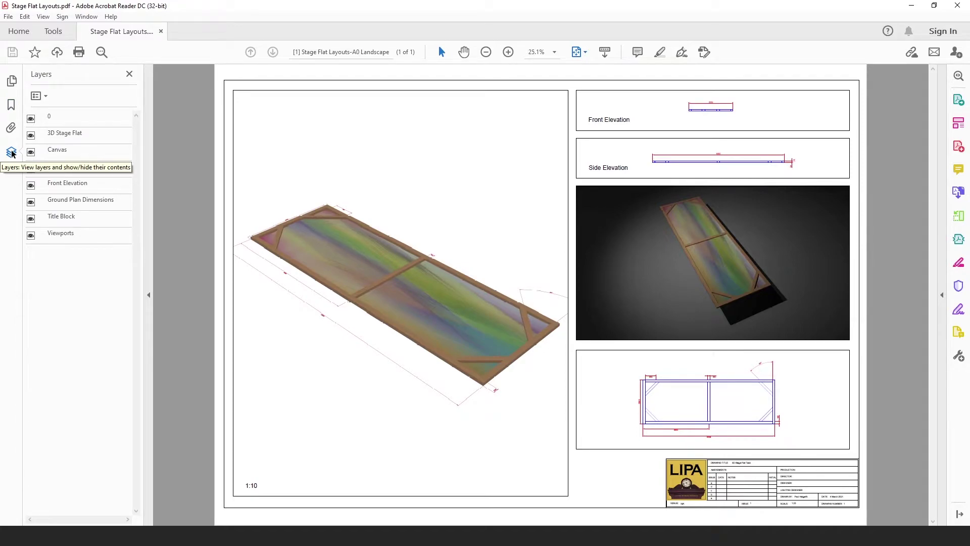
pyautogui.click(31, 135)
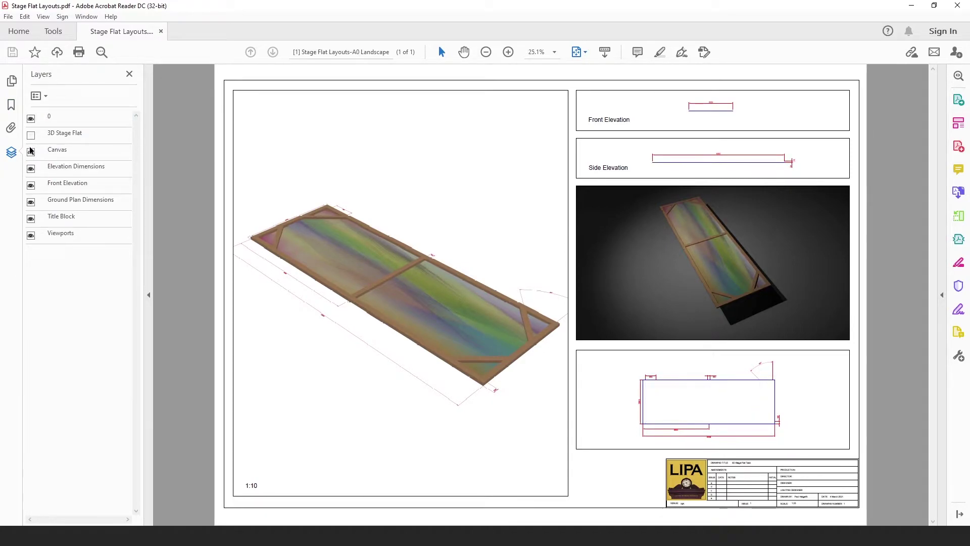
pyautogui.click(31, 151)
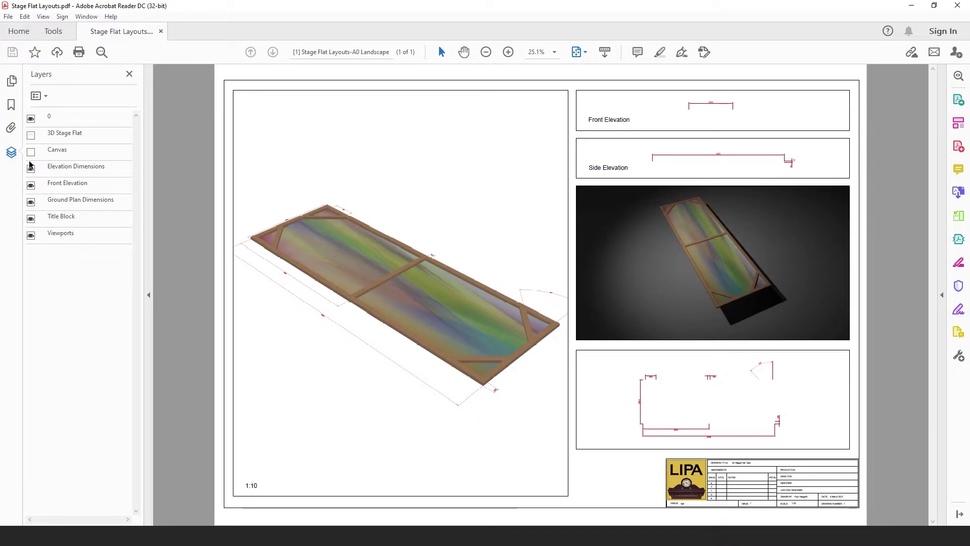
pyautogui.click(31, 171)
pyautogui.click(30, 219)
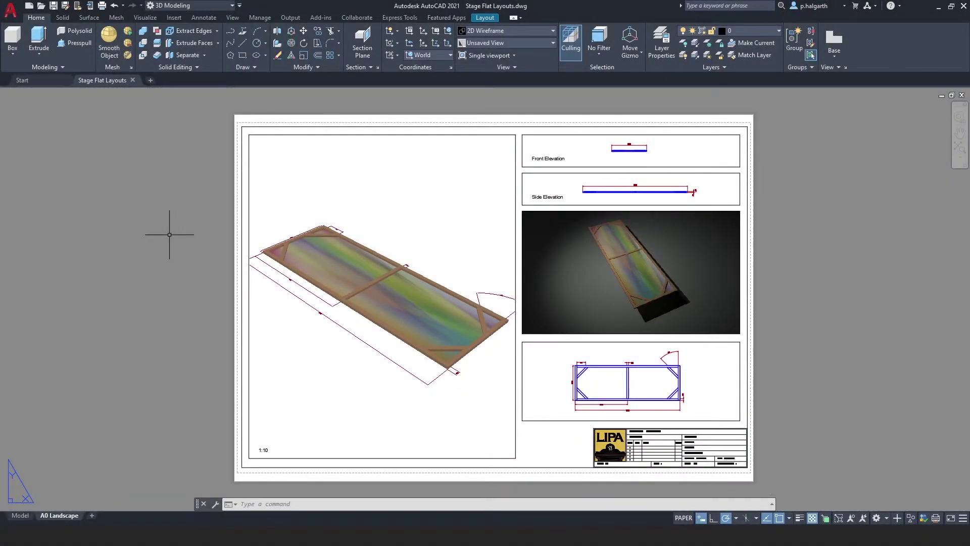
# Open Publish with PDF as the output, reviewing Publish Options without changing them
pyautogui.click(12, 14)
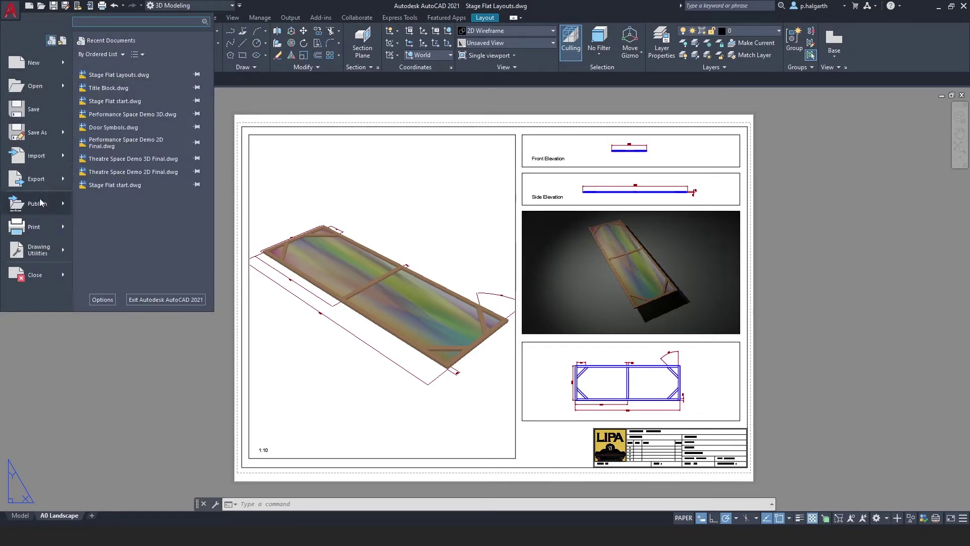
pyautogui.press('Escape')
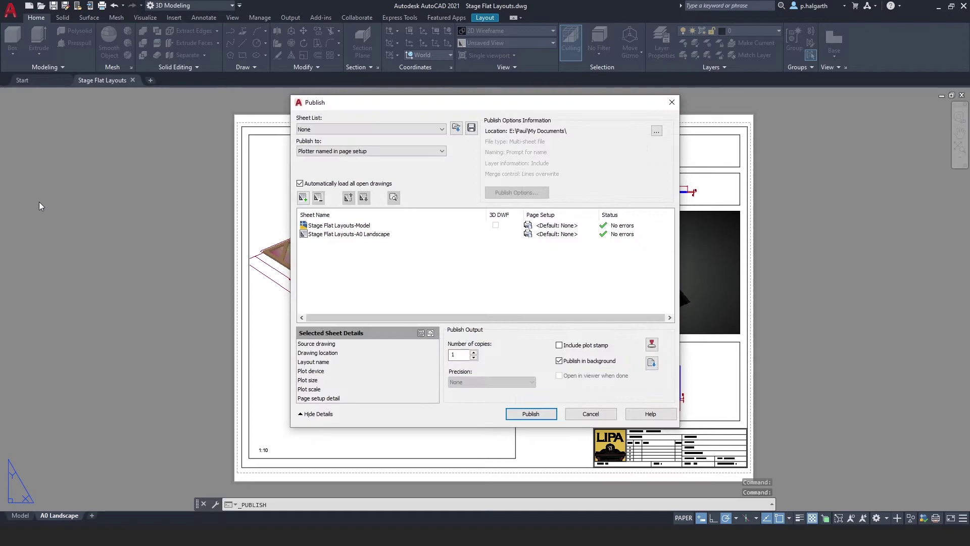
pyautogui.click(312, 153)
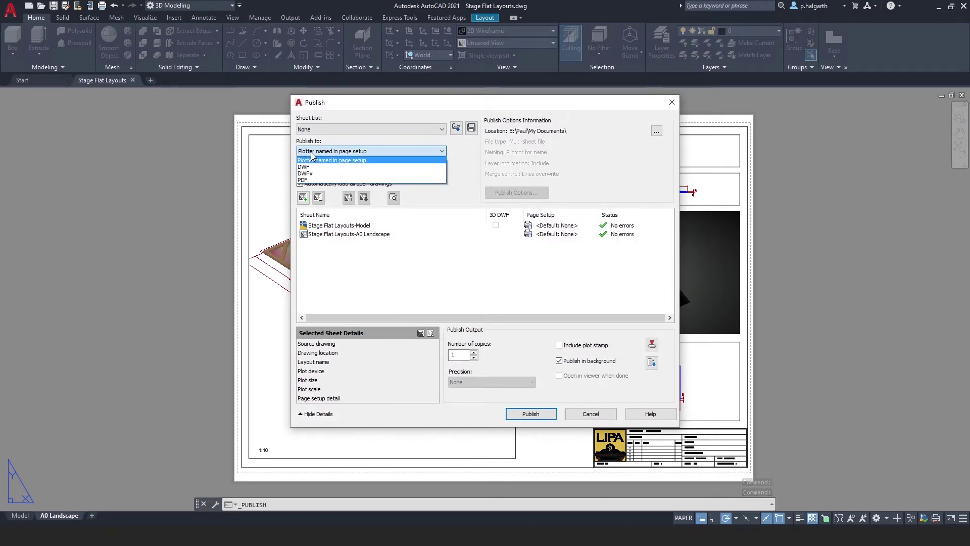
pyautogui.click(309, 181)
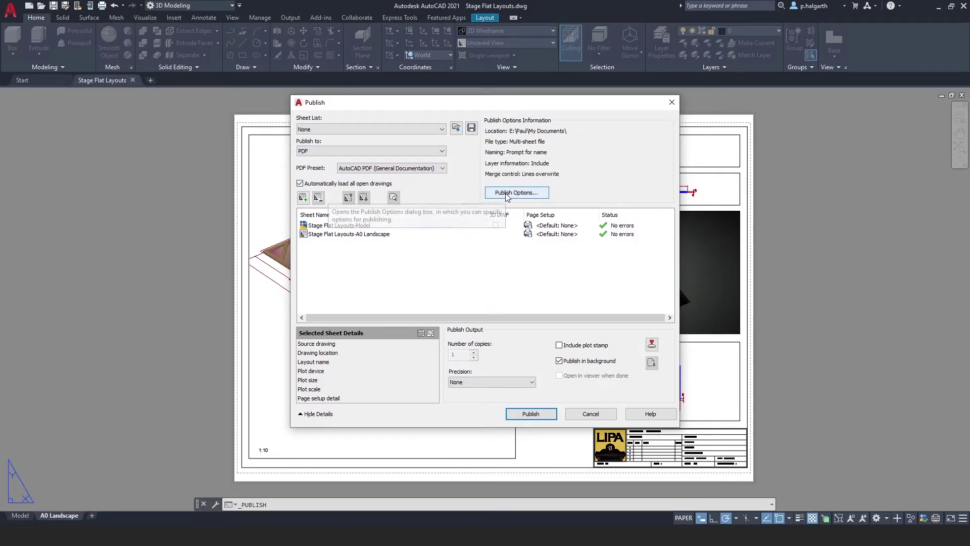
pyautogui.click(532, 195)
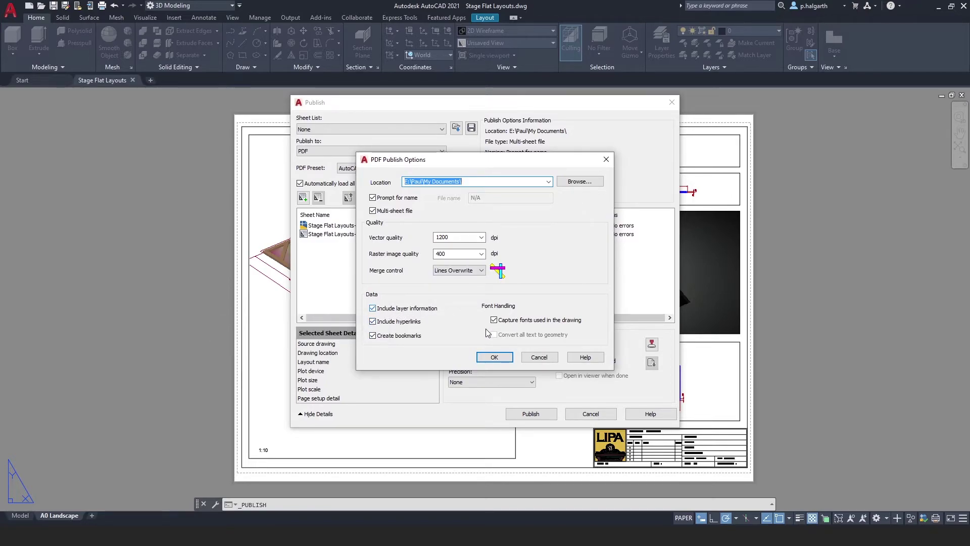
pyautogui.click(538, 358)
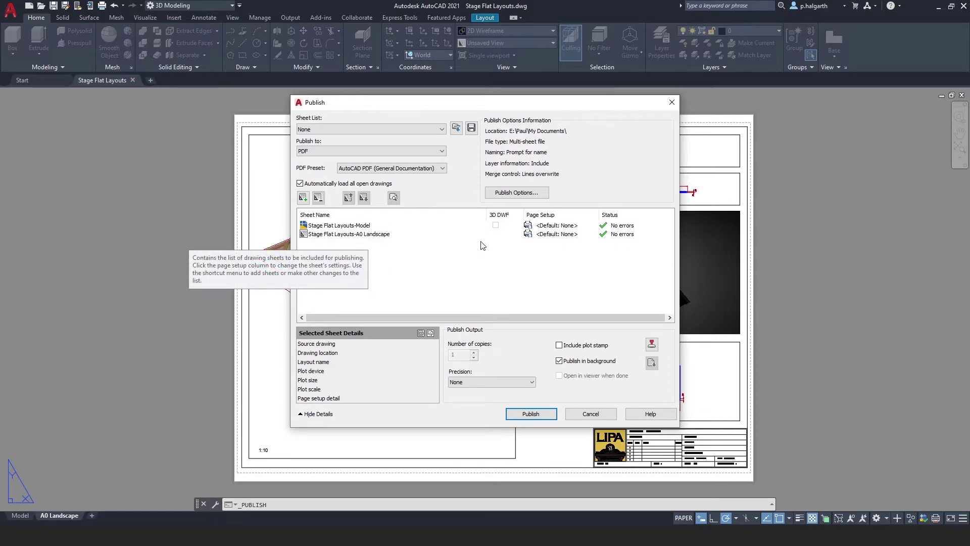
# Remove the Model sheet from the publish list and untick Publish in background
pyautogui.click(353, 228)
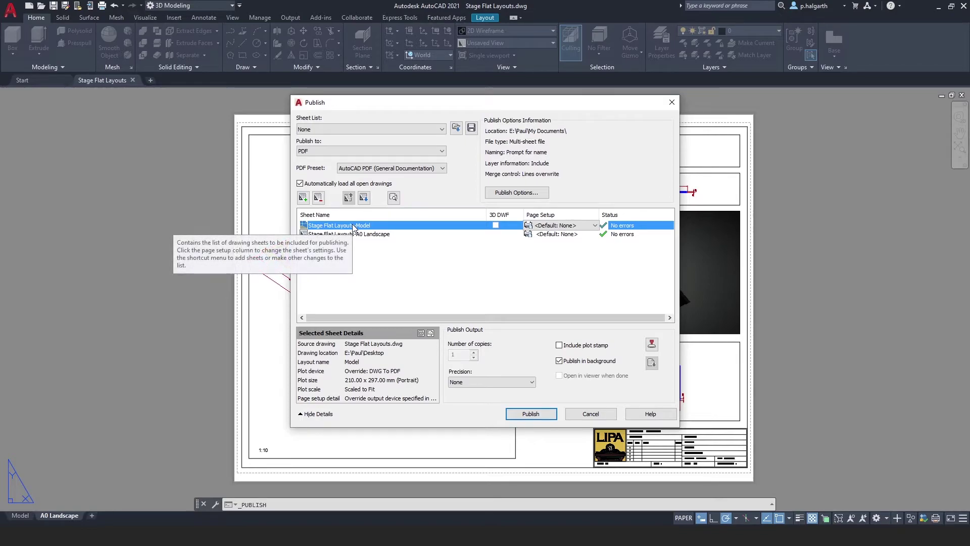
pyautogui.rightClick(353, 228)
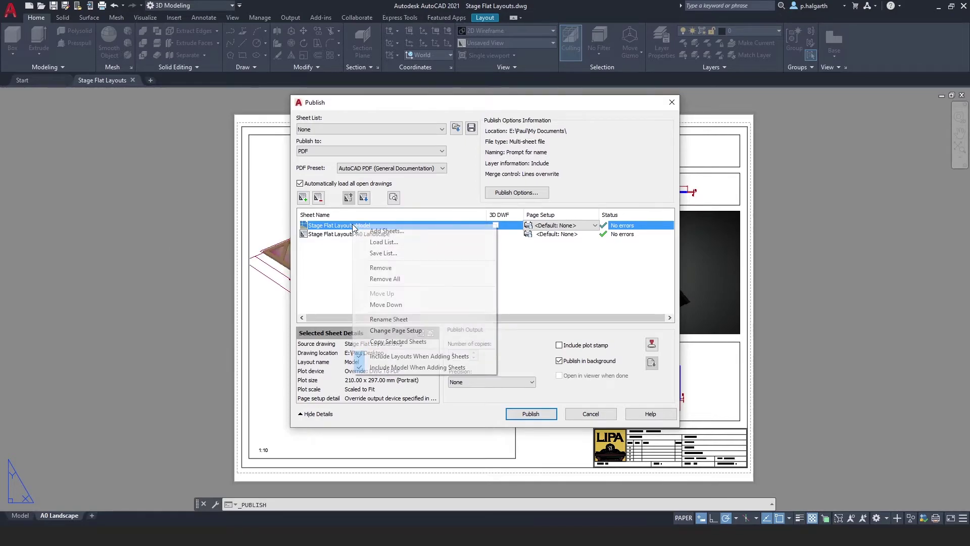
pyautogui.click(380, 268)
pyautogui.click(394, 269)
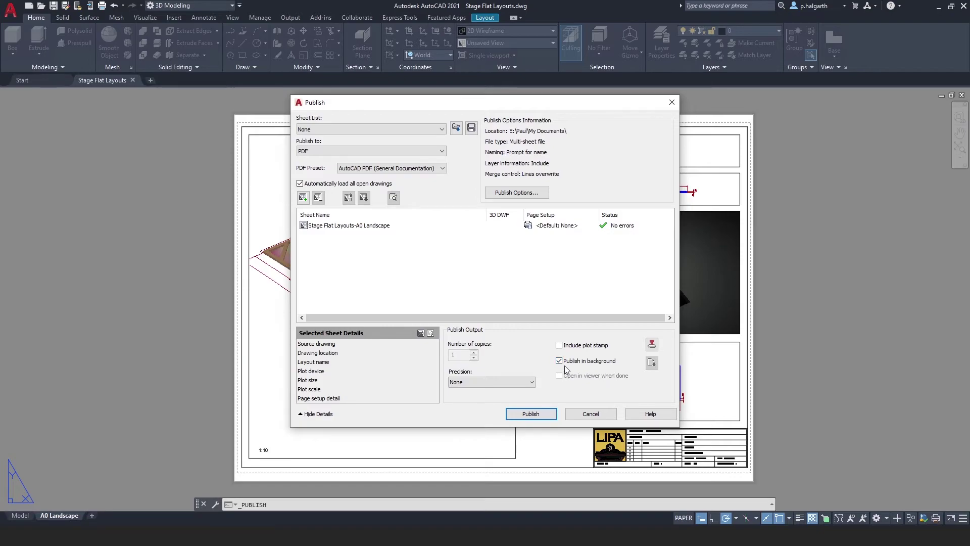
pyautogui.click(559, 361)
# Publish with viewer opening enabled as Stage Flat Layouts Published.pdf, not saving the sheet list
pyautogui.click(559, 376)
pyautogui.click(530, 414)
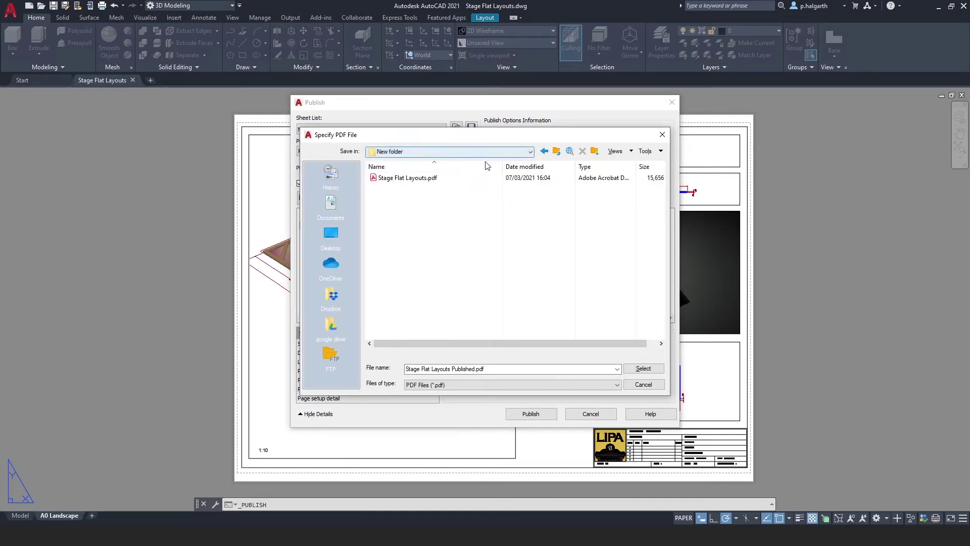
pyautogui.click(642, 370)
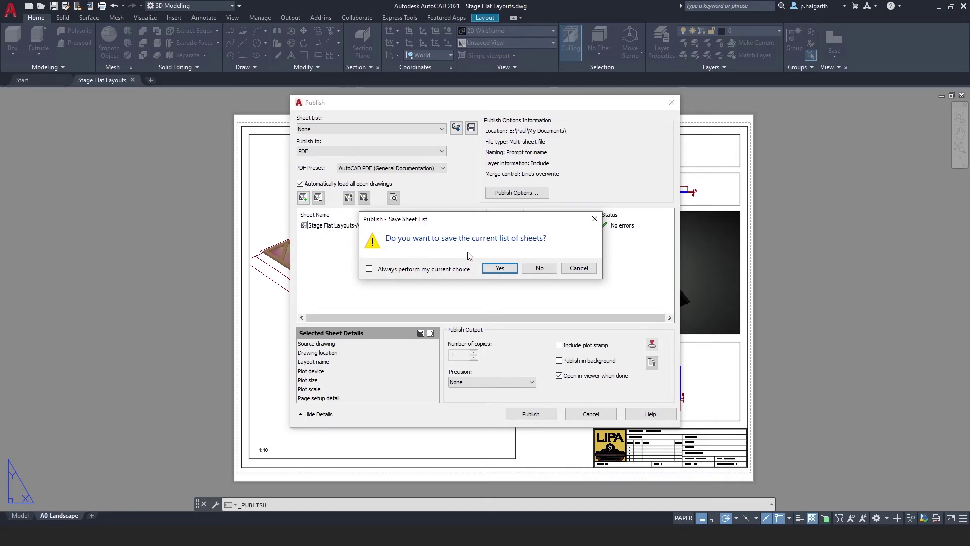
pyautogui.click(541, 268)
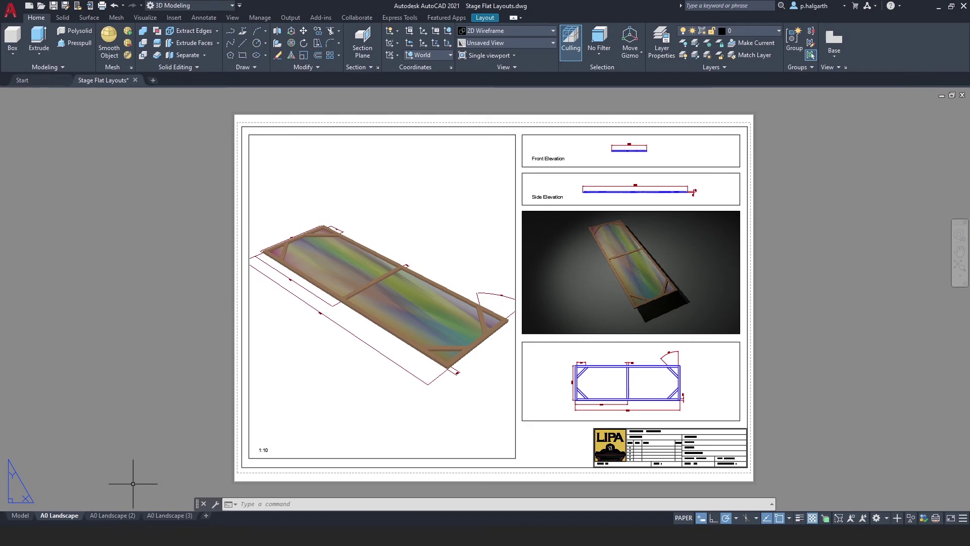
# Choose Publish Selected Layouts for the three selected A0 Landscape layout tabs
pyautogui.moveTo(122, 519)
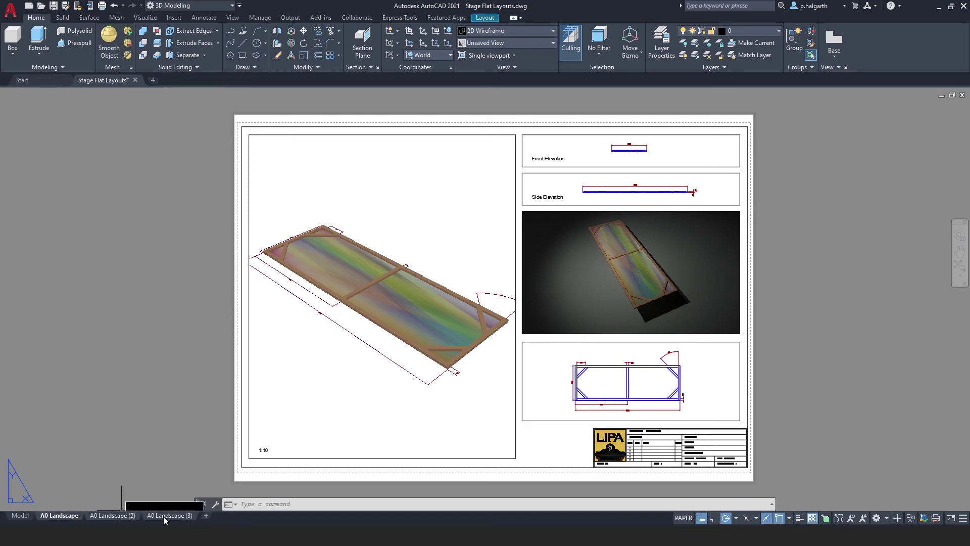
pyautogui.moveTo(164, 519)
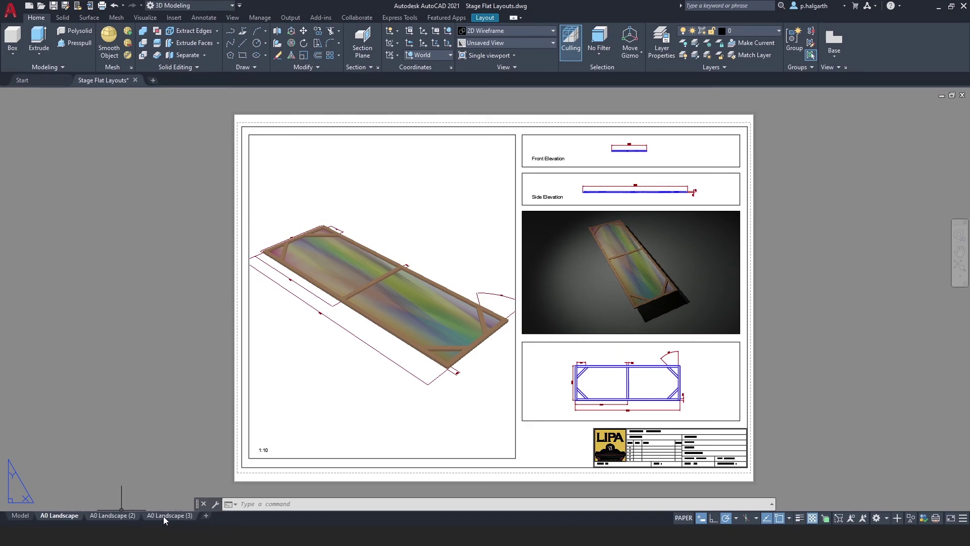
pyautogui.rightClick(163, 518)
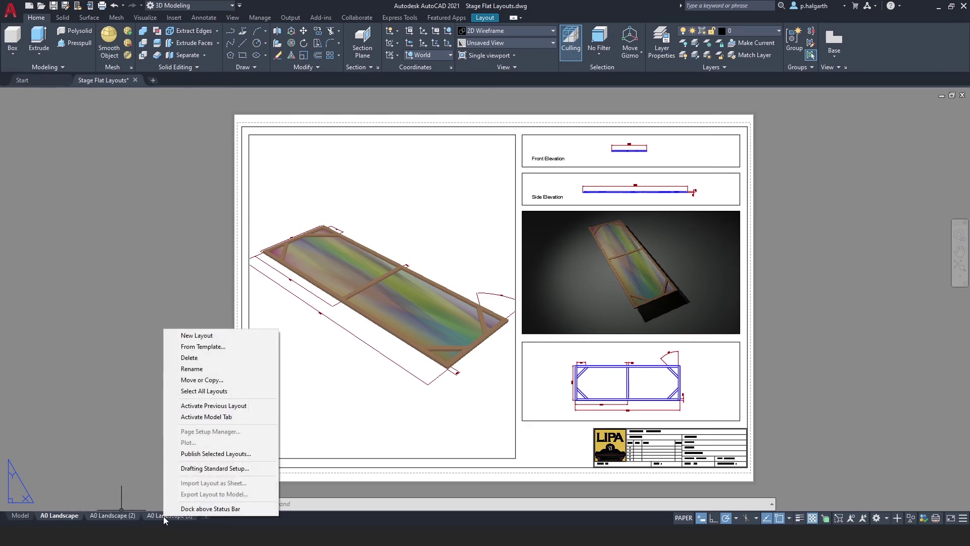
pyautogui.click(212, 454)
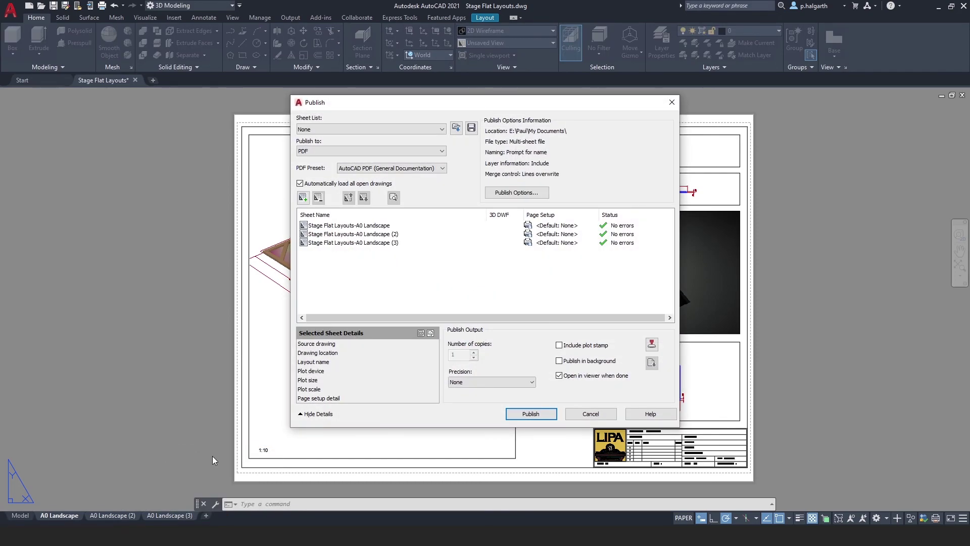